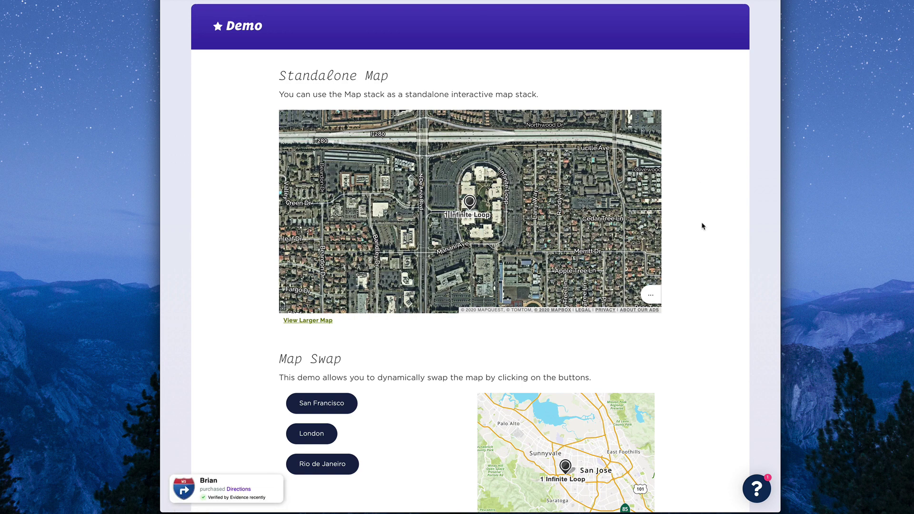
- Zoom the 1 Infinite Loop satellite map out one level, then open and close its address popup
scroll(703, 226, down, 3)
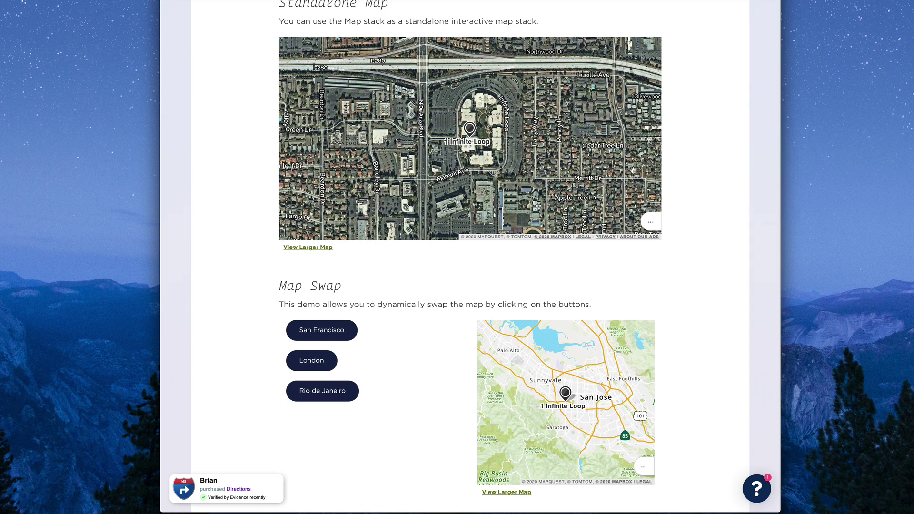
click(650, 221)
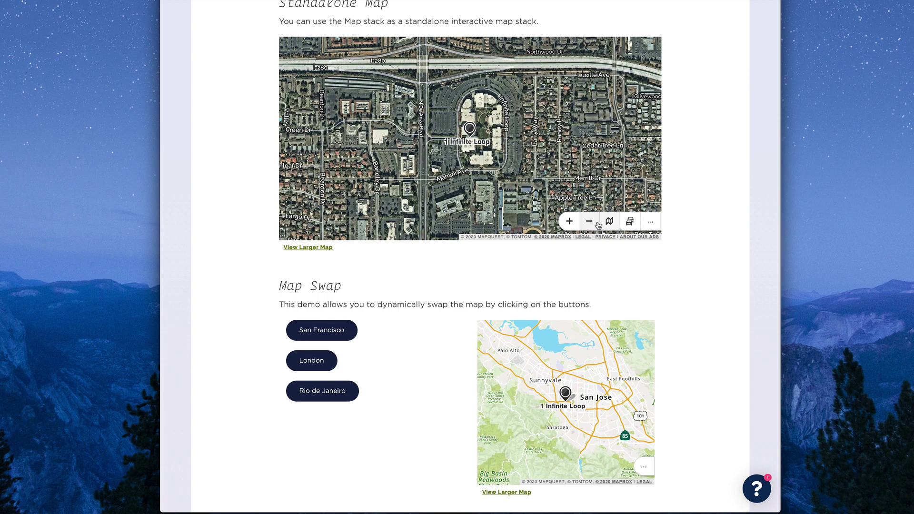
click(598, 223)
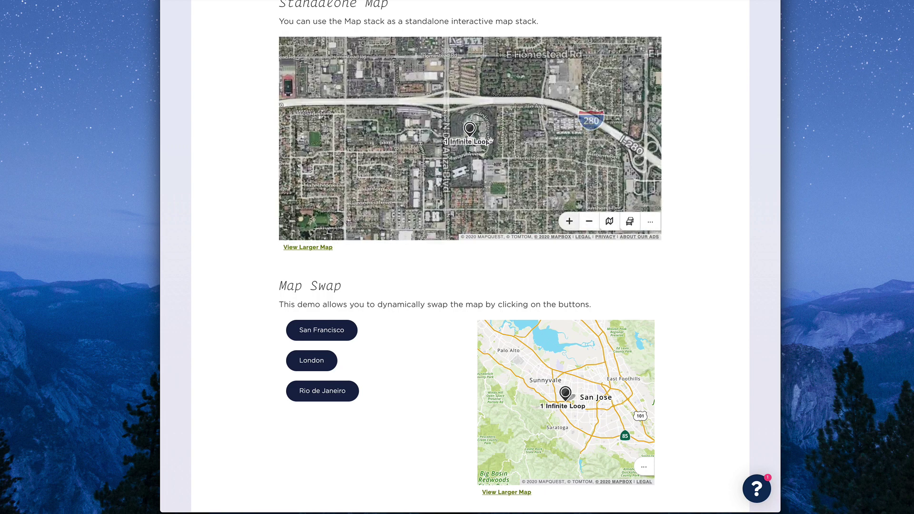
click(471, 136)
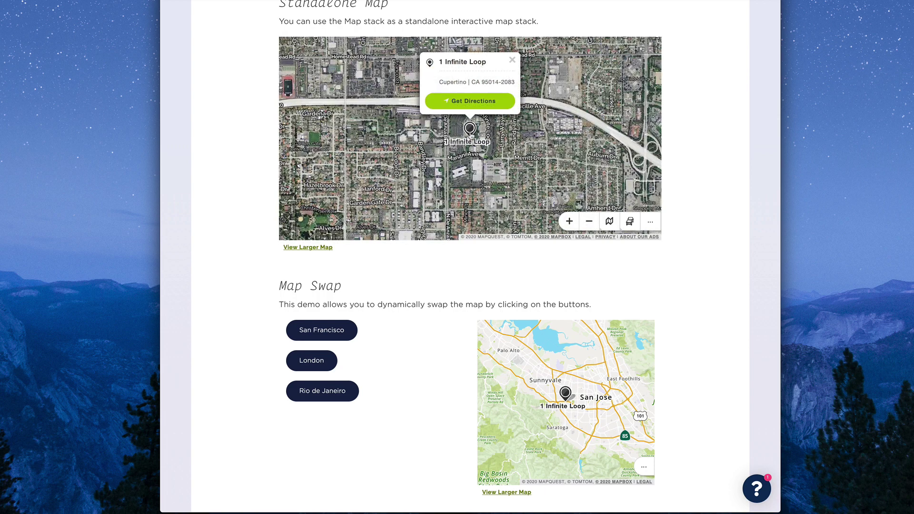
click(512, 61)
scroll(684, 268, down, 5)
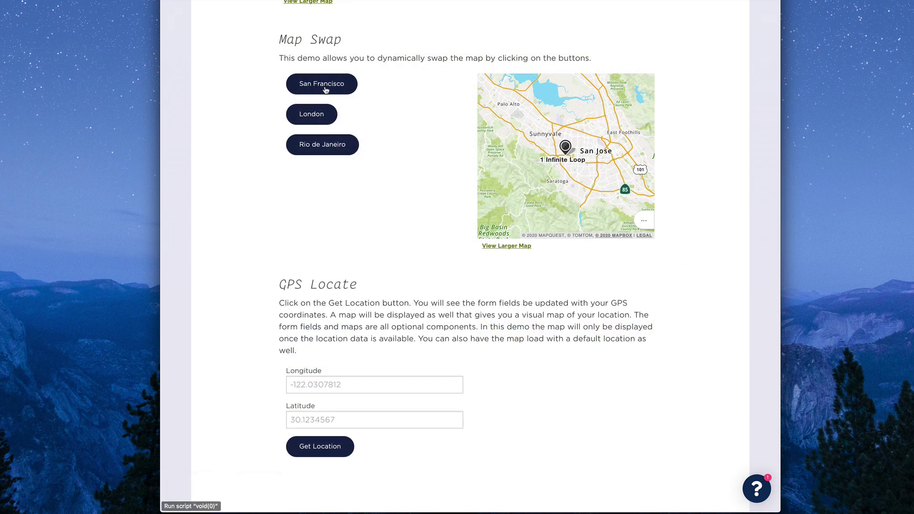
- Swap the Map Swap demo map from San Jose to London, then to Rio de Janeiro
click(323, 118)
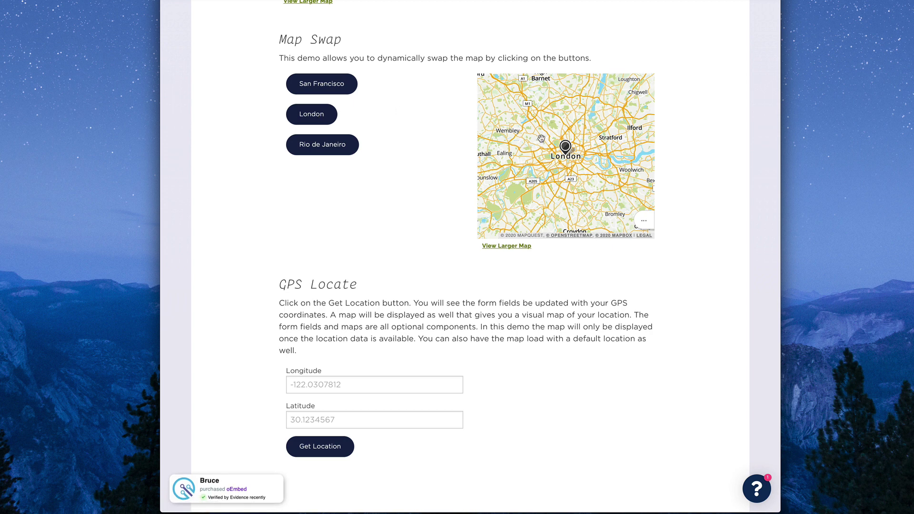
click(320, 149)
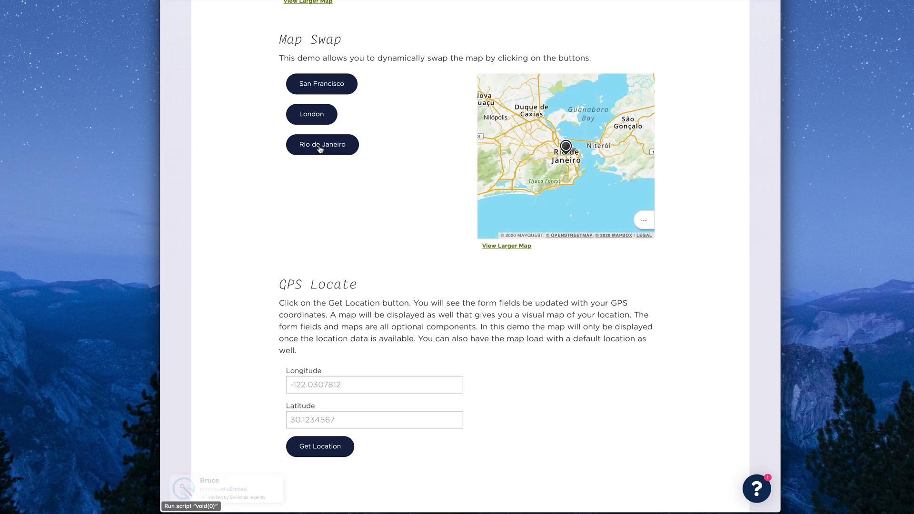
scroll(329, 224, down, 5)
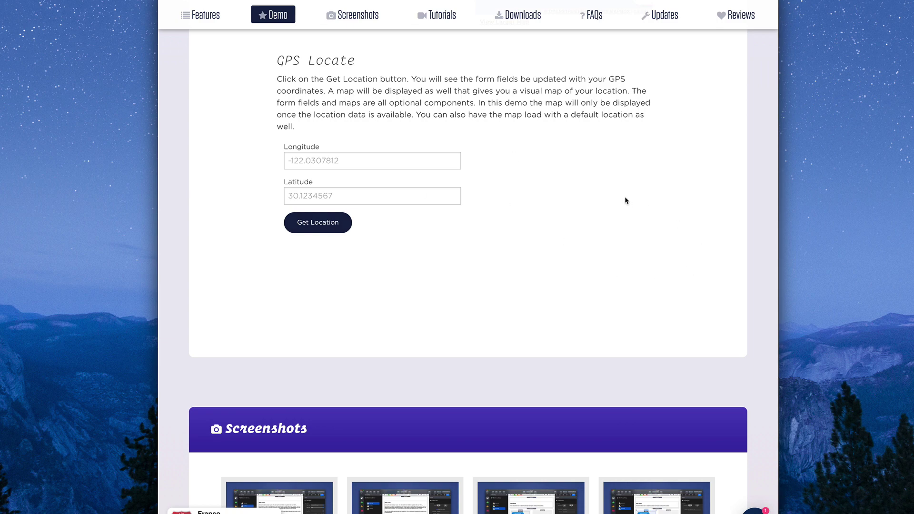
- Fetch the current GPS location with Safari's permission and check the filled-in longitude and latitude fields
click(315, 229)
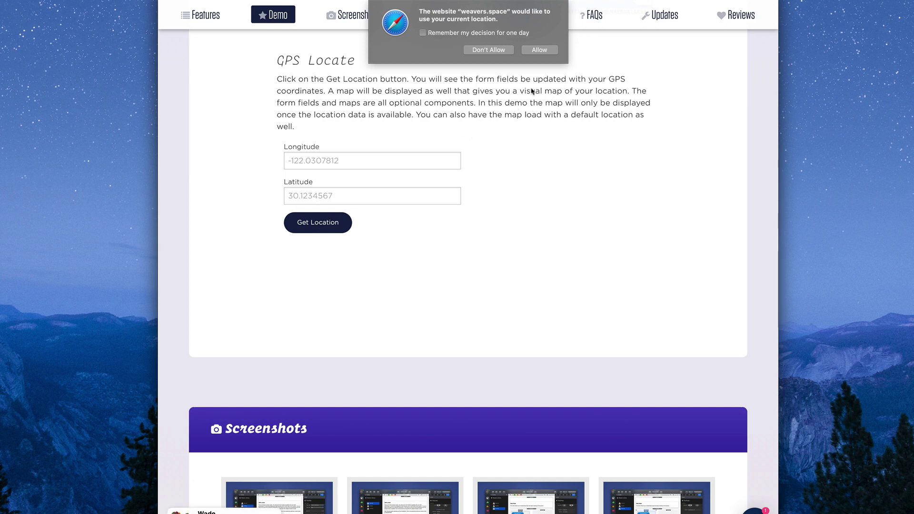
click(540, 51)
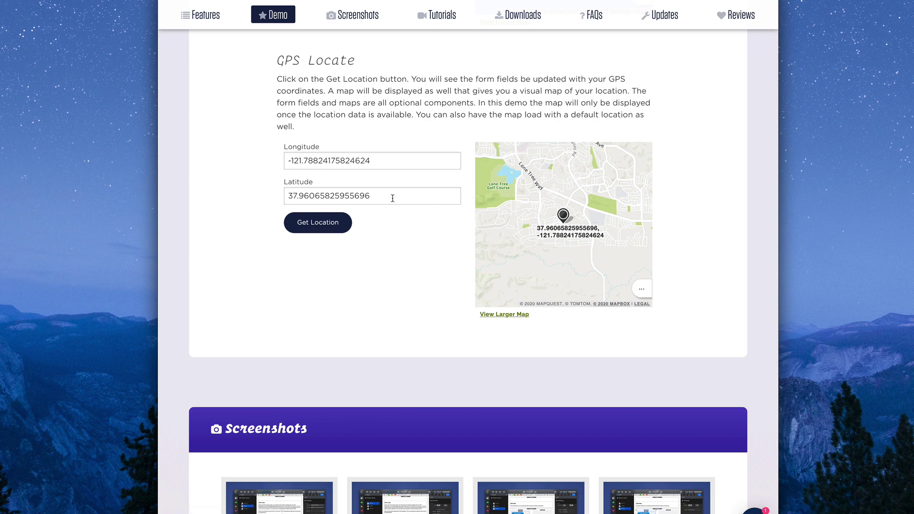
click(393, 197)
click(387, 168)
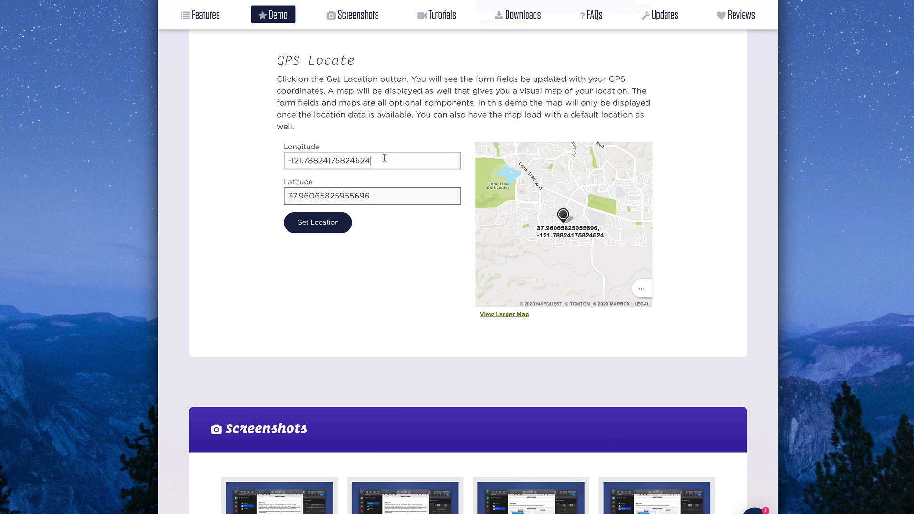
click(384, 192)
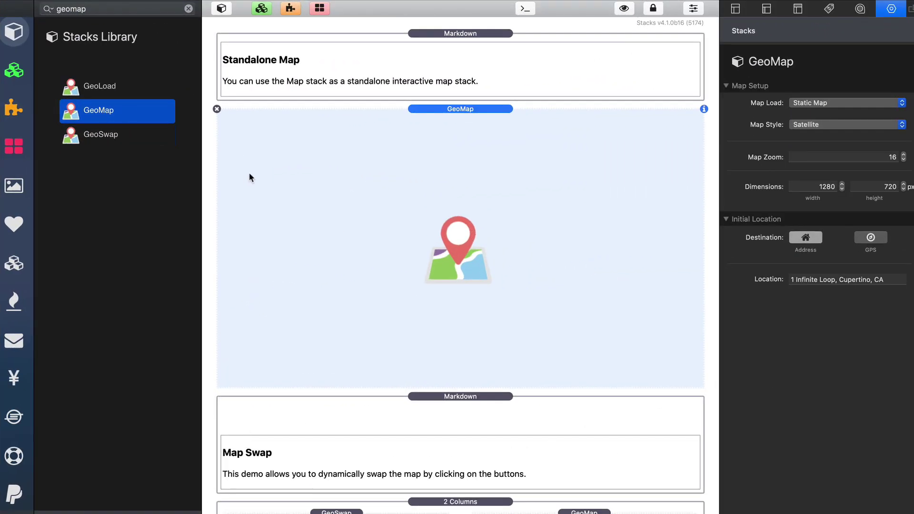
- Point out the GeoLoad, GeoMap and GeoSwap stacks in the Stacks Library
click(114, 90)
click(111, 109)
click(109, 135)
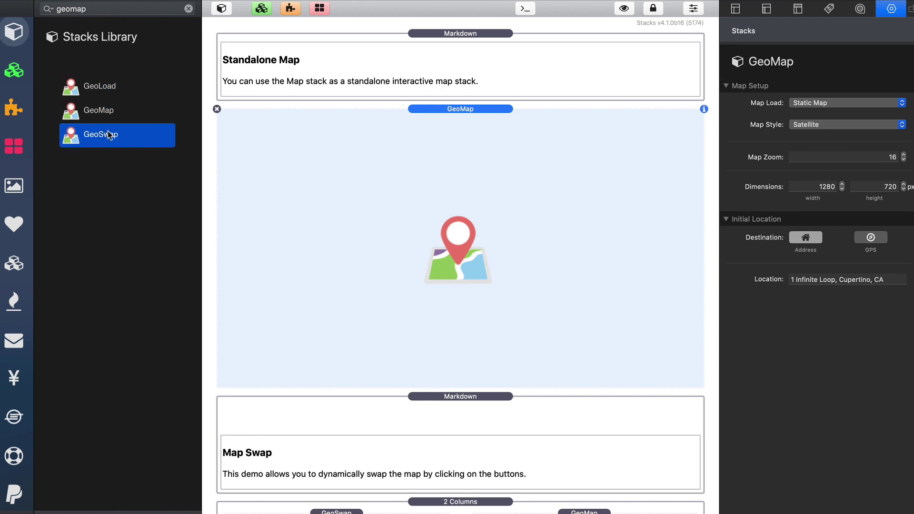
click(105, 117)
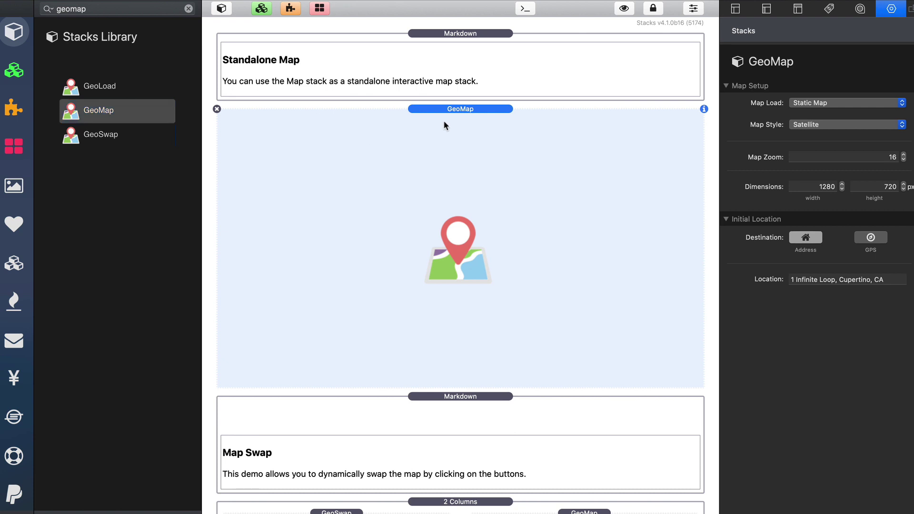
- Review the GeoMap's load and style options, keeping a static Satellite map and an address location
click(831, 104)
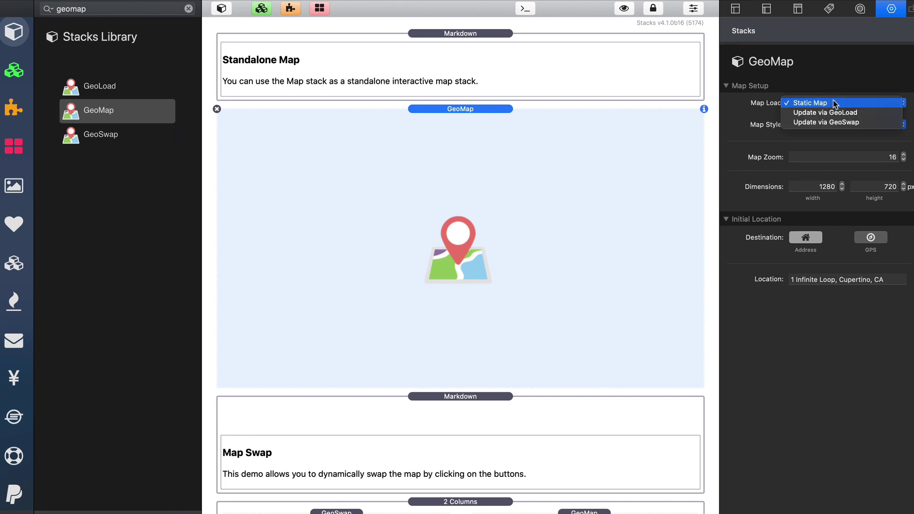
click(833, 101)
click(818, 124)
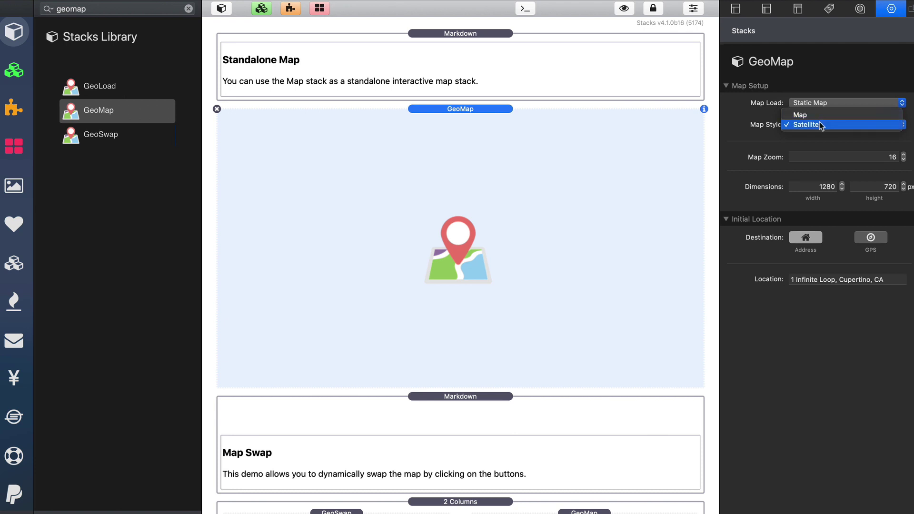
click(821, 125)
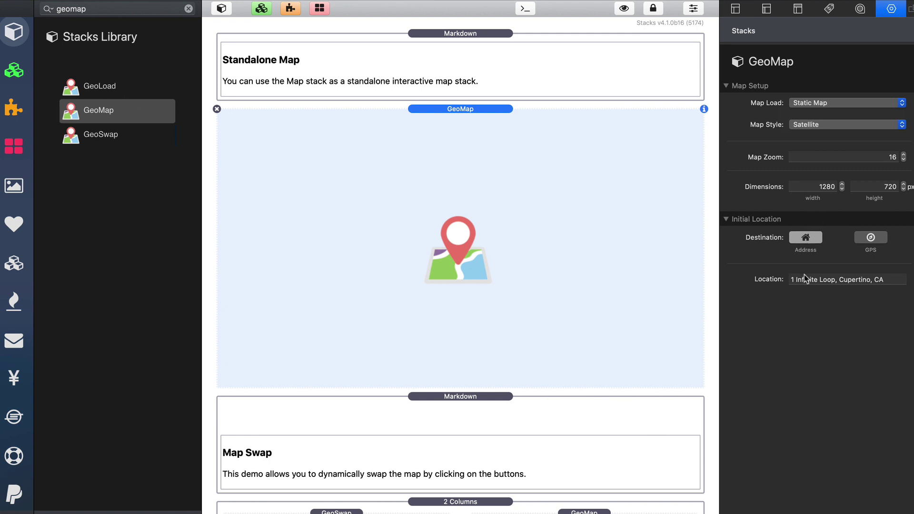
click(872, 238)
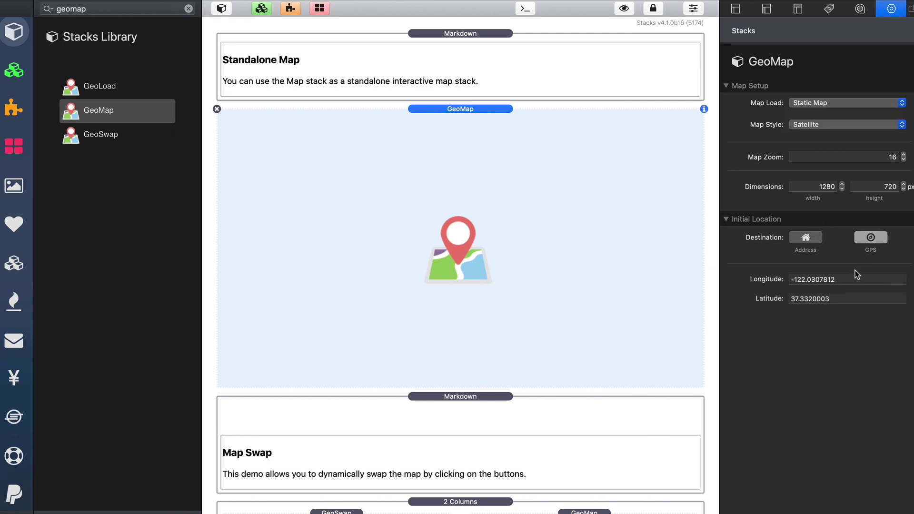
click(808, 239)
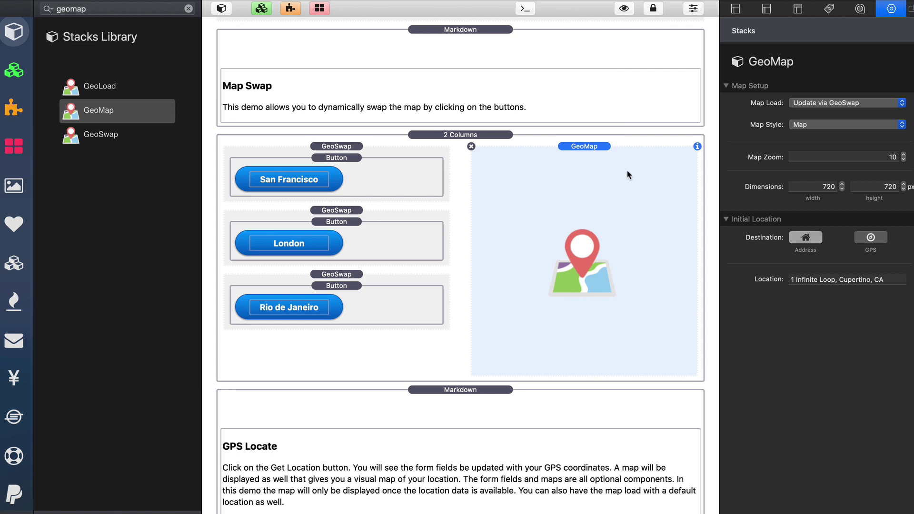
- Keep the Map Swap GeoMap on 'Update via GeoSwap' and select its 1 Infinite Loop, Cupertino, CA address
click(841, 107)
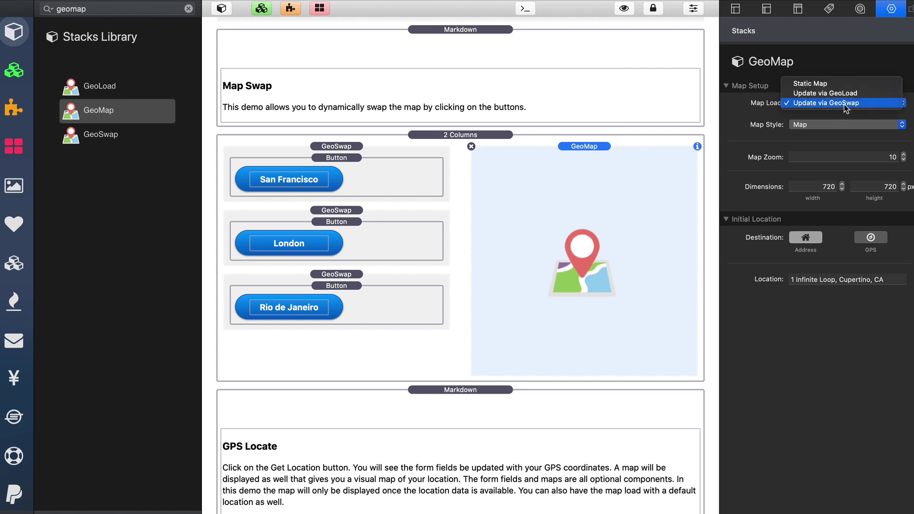
click(844, 103)
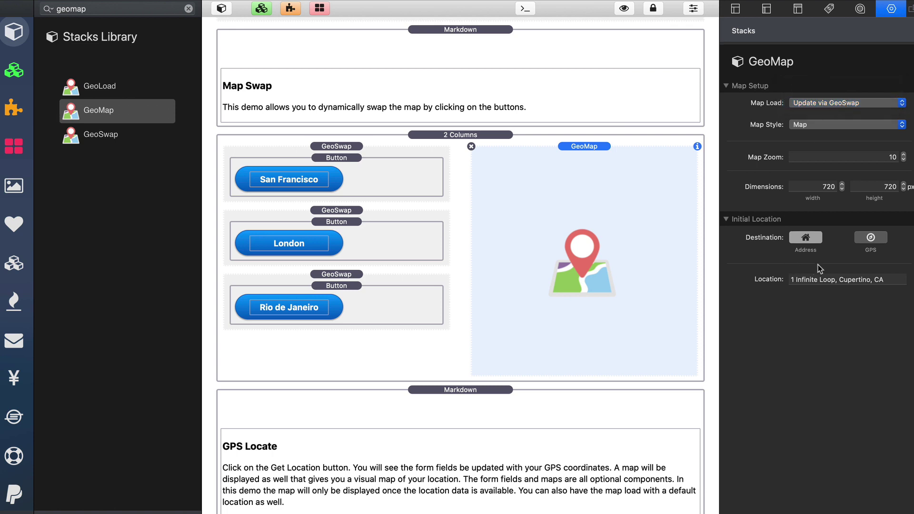
click(822, 282)
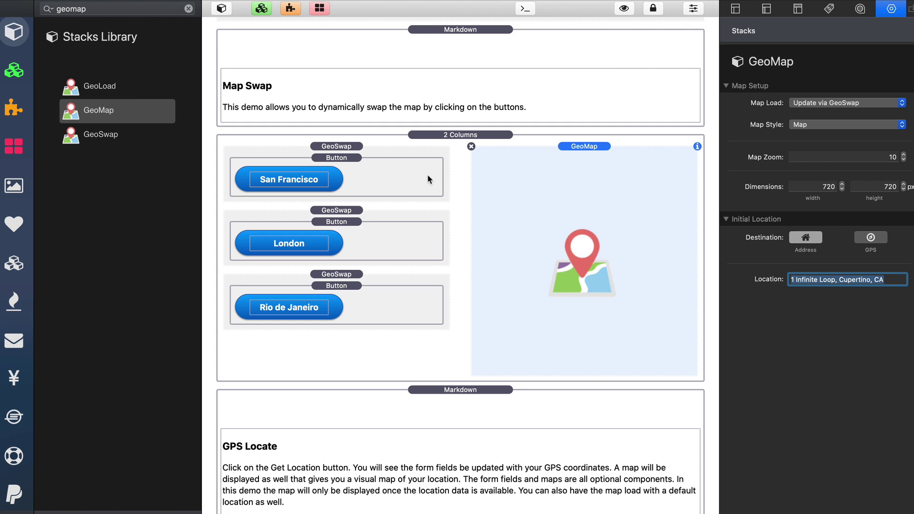
click(341, 148)
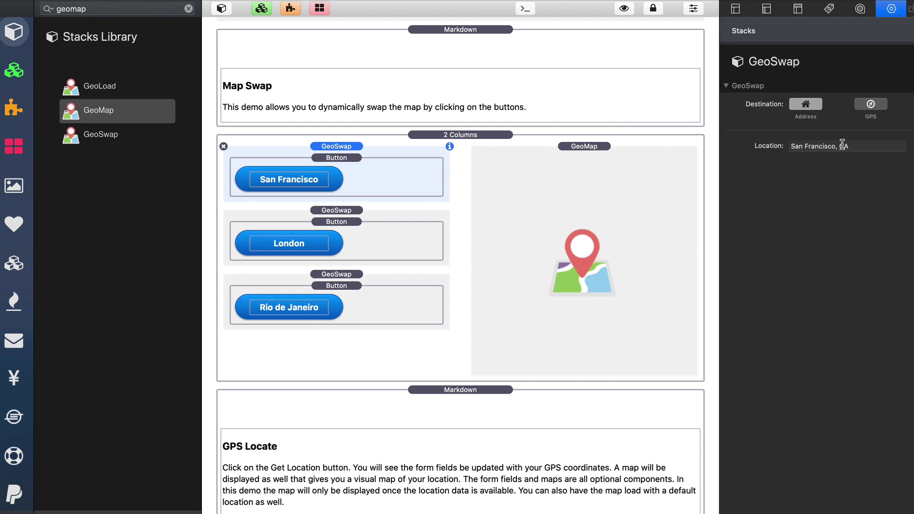
click(870, 105)
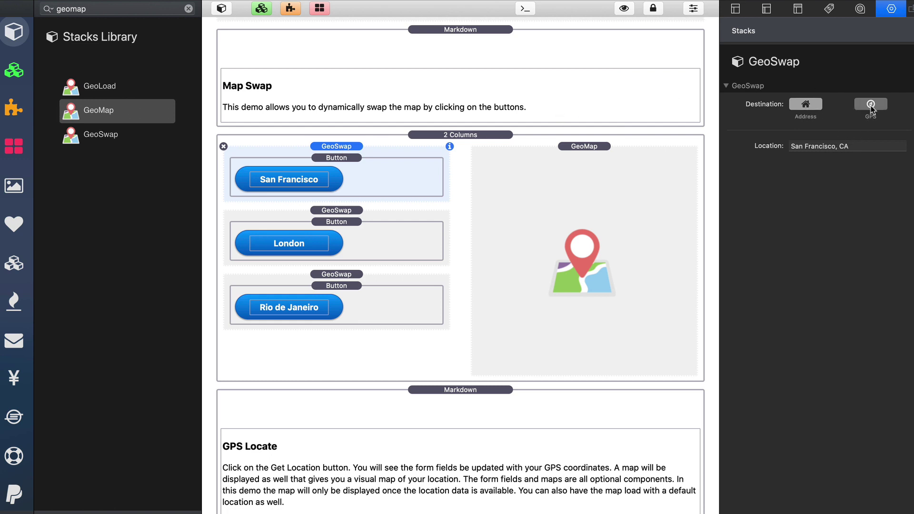
click(806, 104)
click(350, 159)
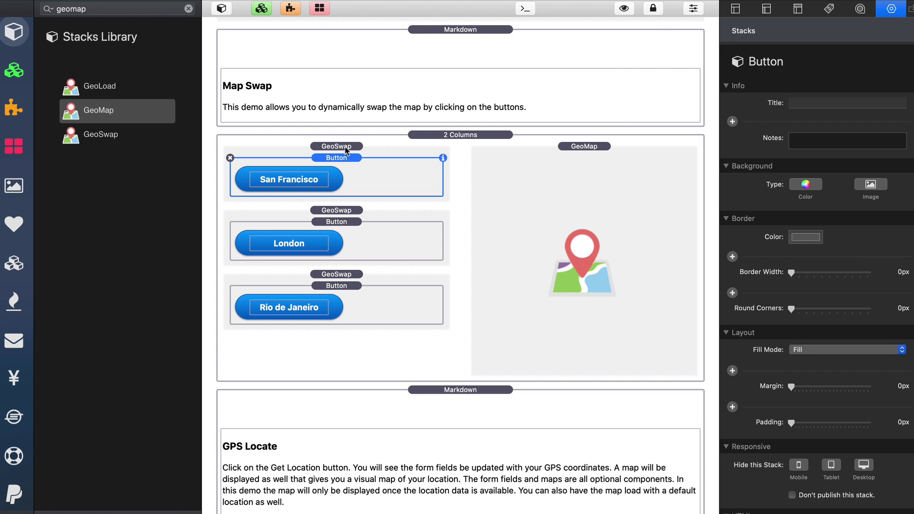
click(346, 150)
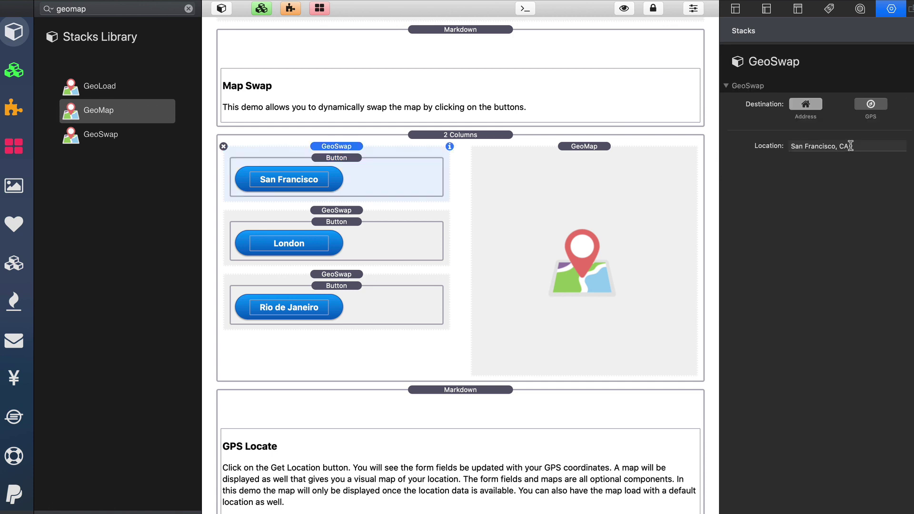
click(572, 204)
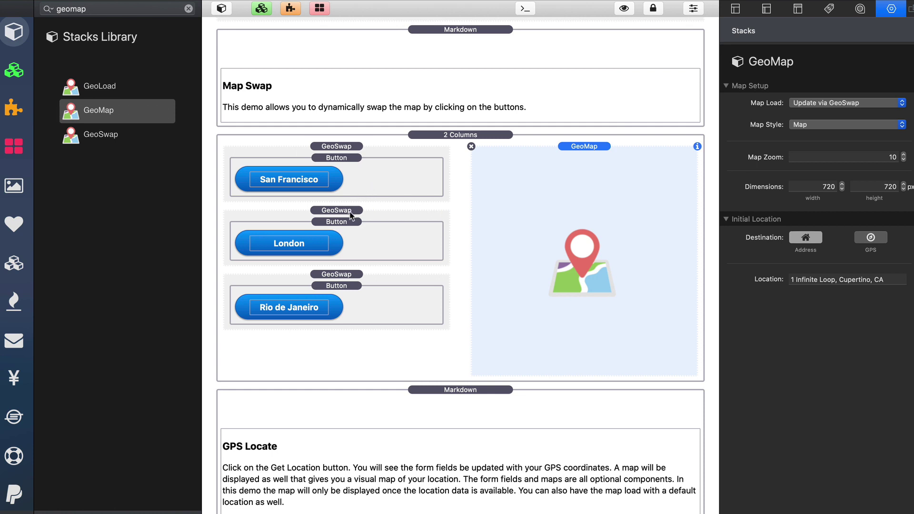
click(350, 212)
click(346, 276)
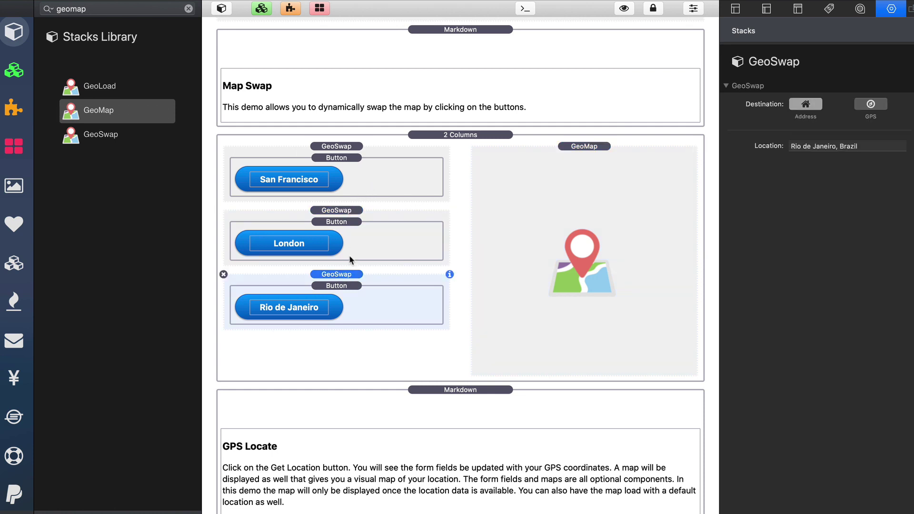
click(350, 218)
click(357, 152)
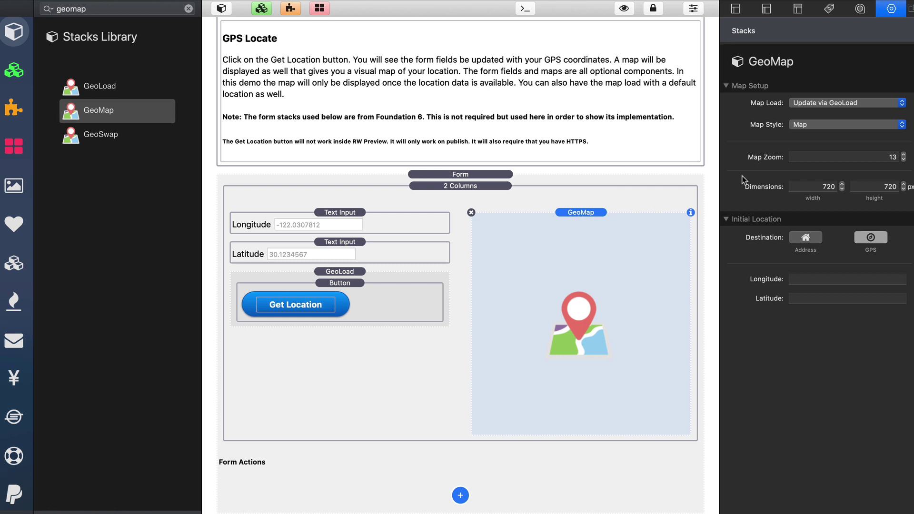
- Keep the GPS Locate GeoMap's Map Load setting on 'Update via GeoLoad'
click(821, 104)
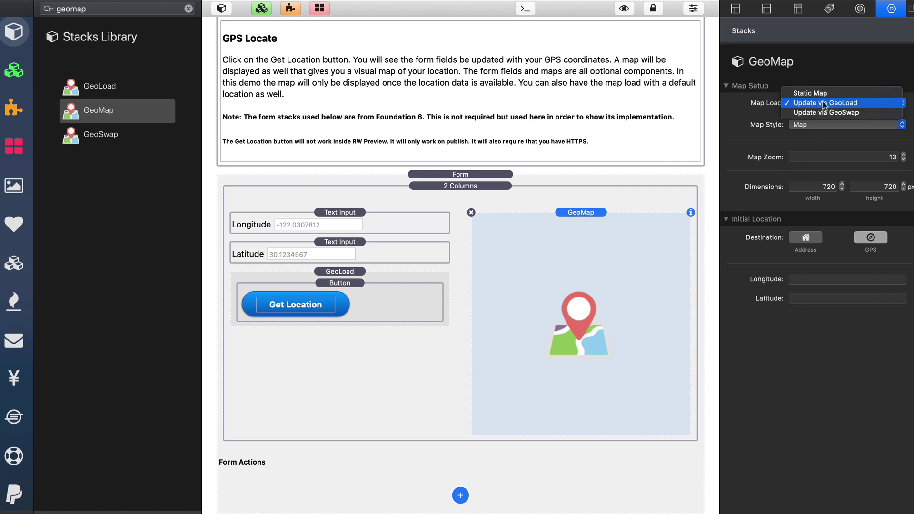
click(822, 106)
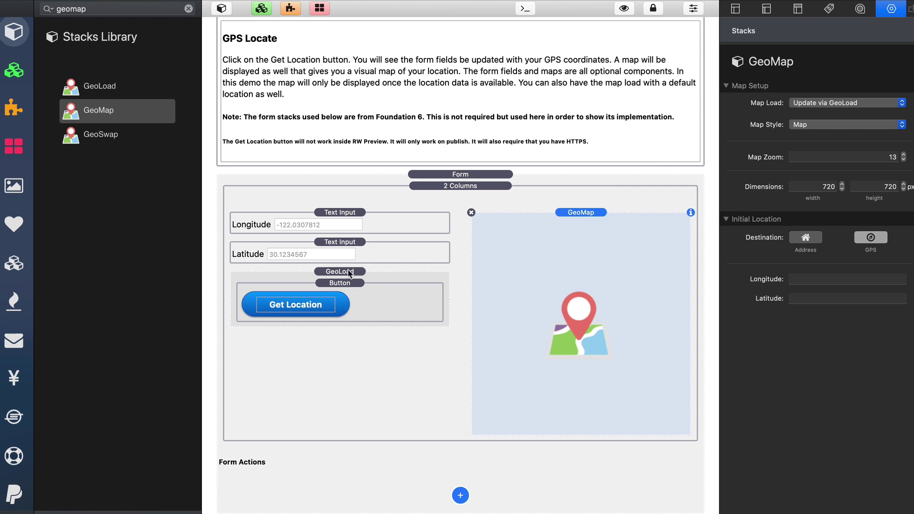
- Inspect the GeoLoad stack's settings and its Get Location button
click(353, 272)
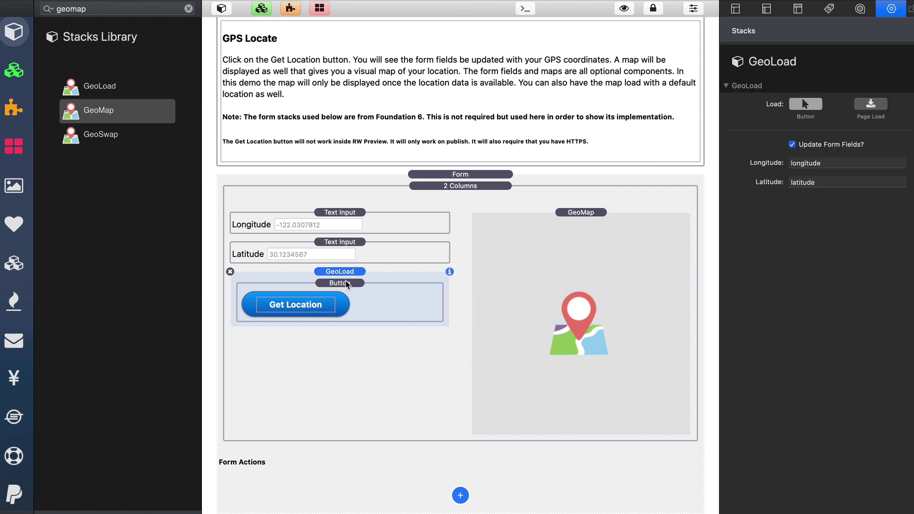
click(346, 284)
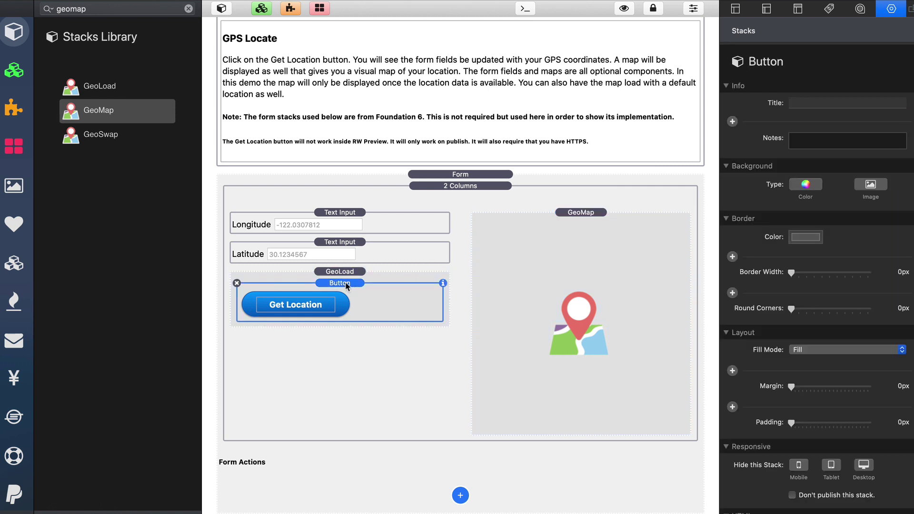
click(345, 274)
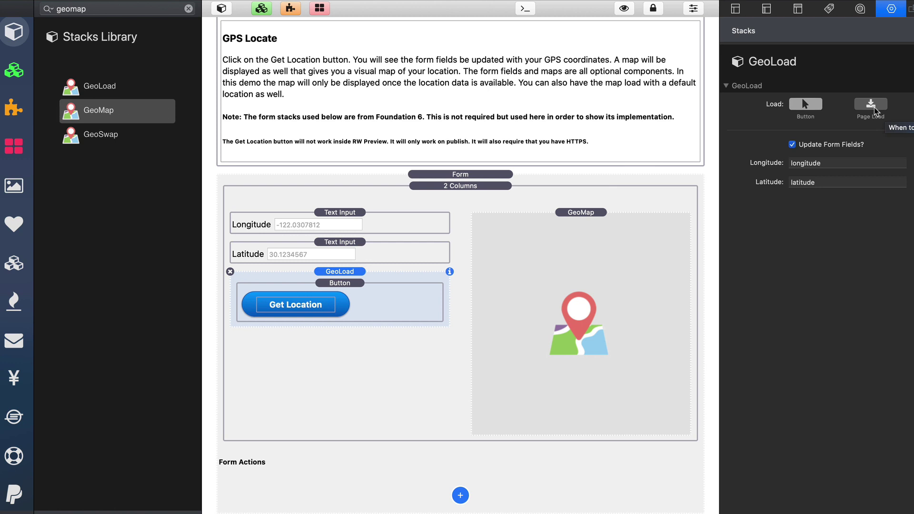
- Keep 'Update Form Fields?' on and select the longitude and latitude field names
click(792, 145)
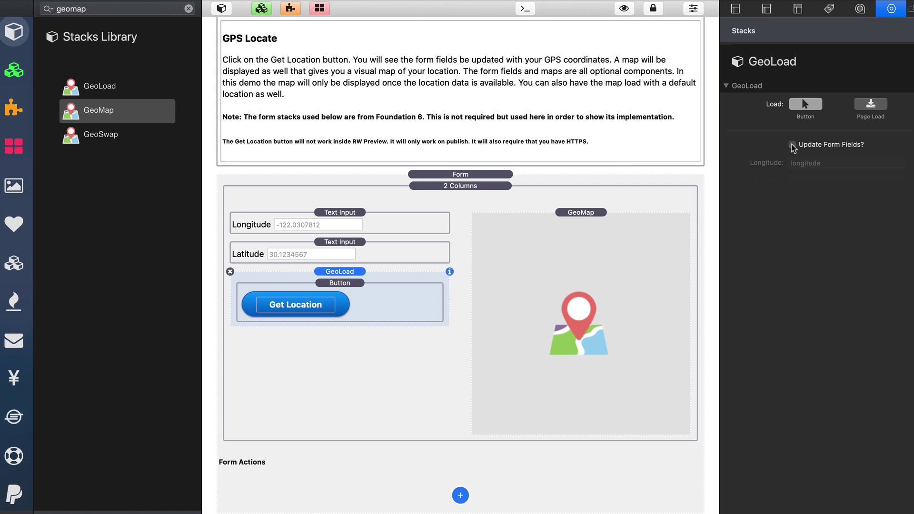
click(792, 145)
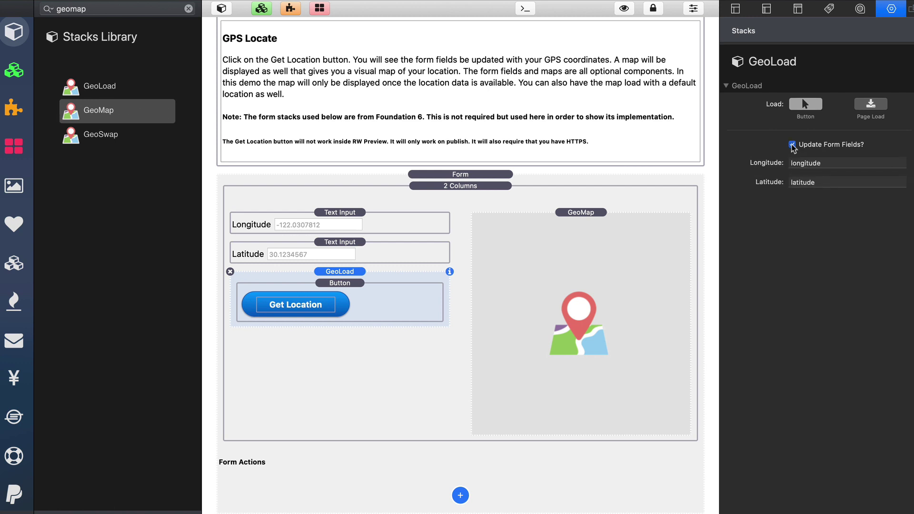
click(792, 145)
click(792, 144)
click(842, 165)
click(827, 182)
click(363, 227)
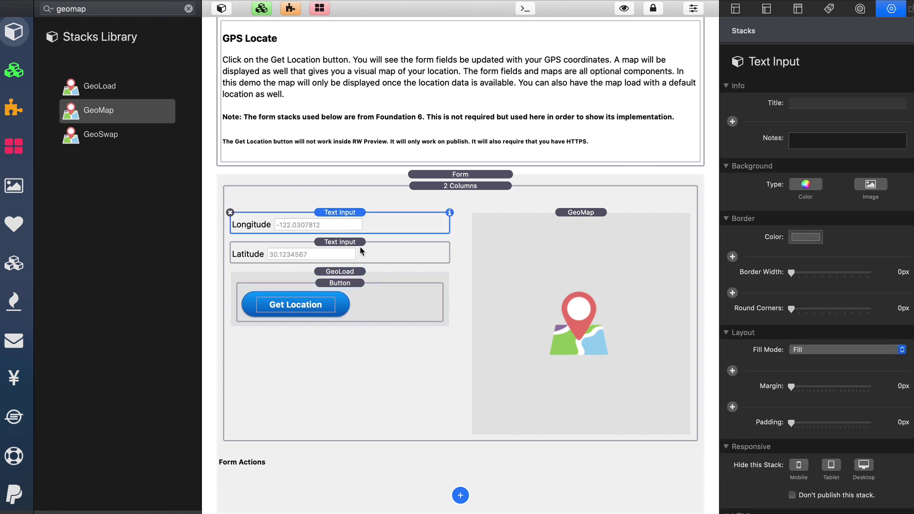
click(358, 275)
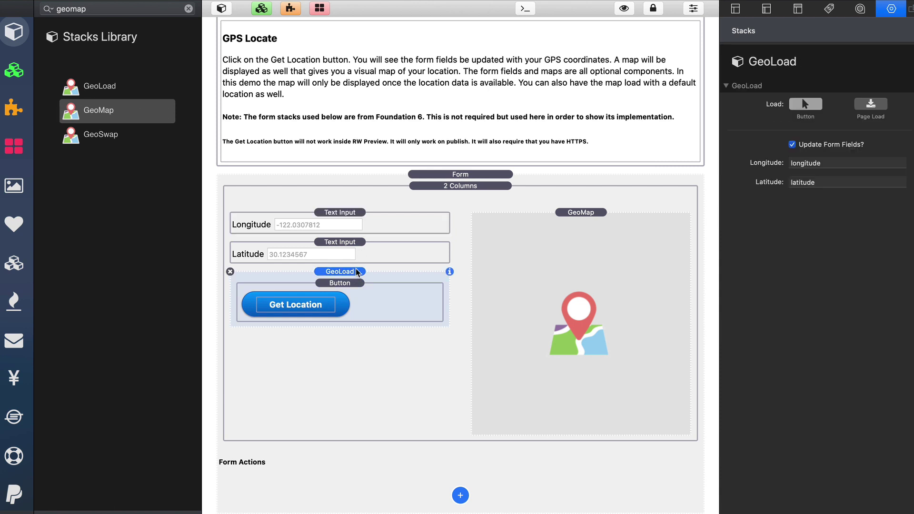
click(366, 244)
click(367, 218)
click(366, 243)
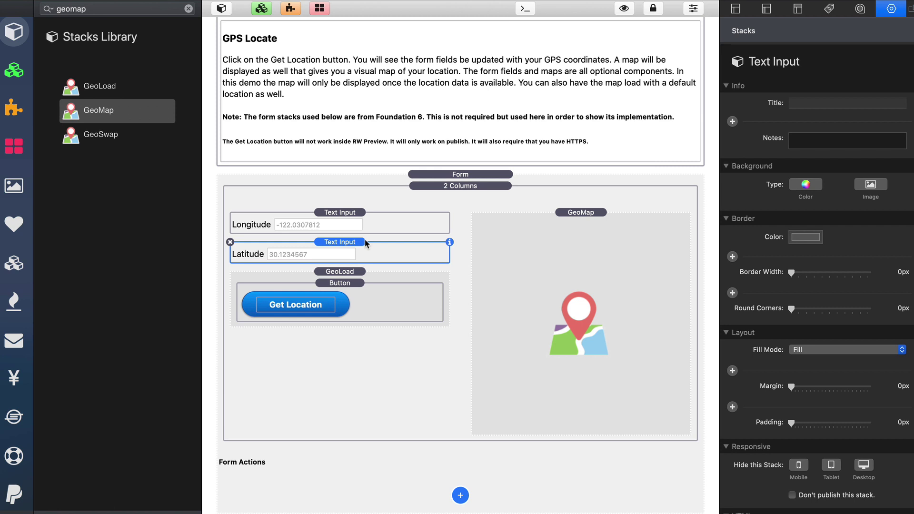
click(377, 219)
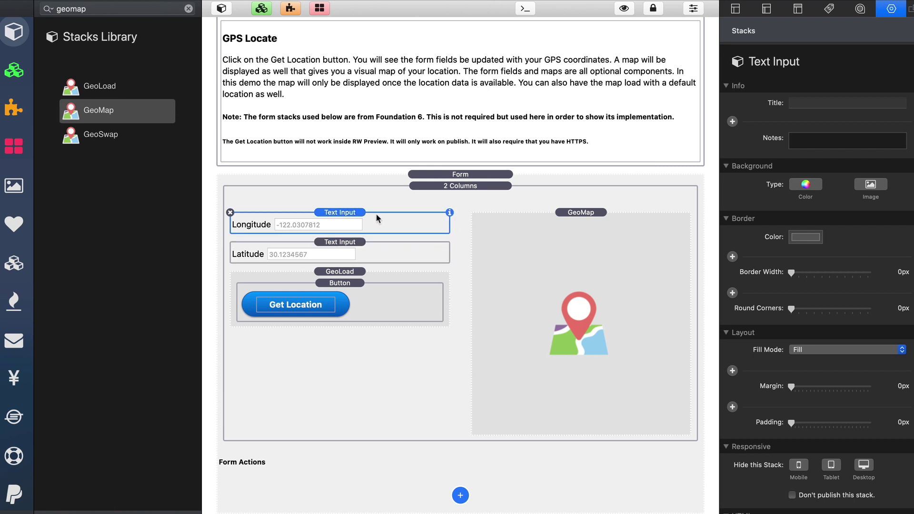